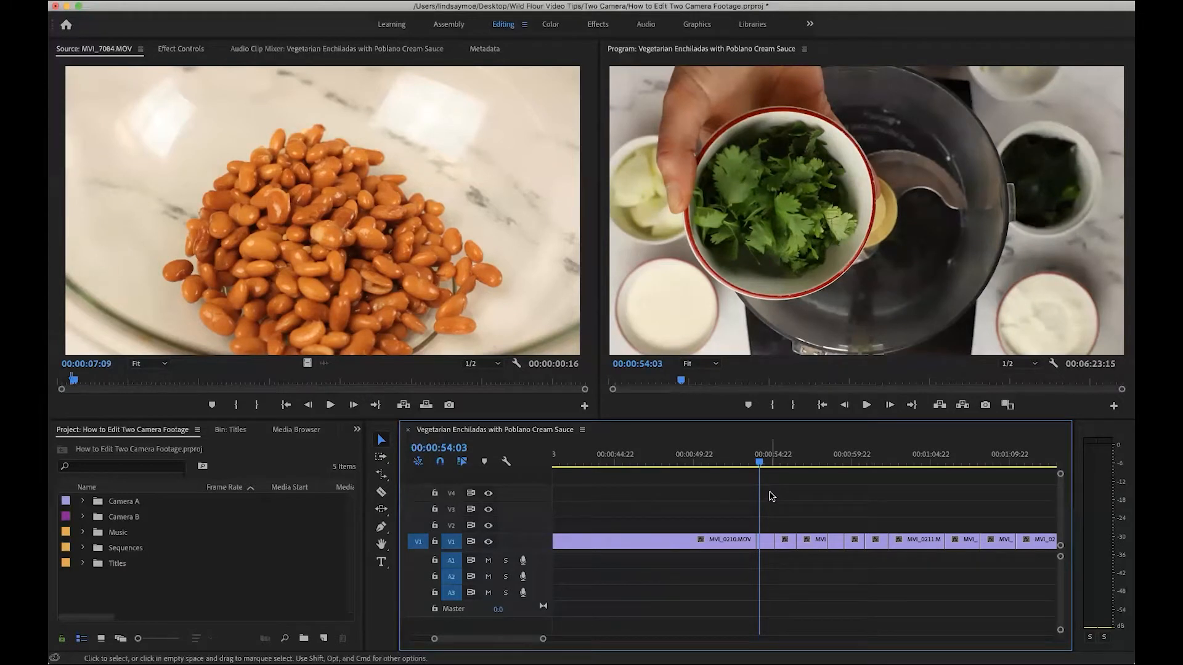
Step: Slip the footage inside the short MVI_0211.MOV clip right after MVI_0210.MOV, and scrub through it to 00:00:55:00
key("y")
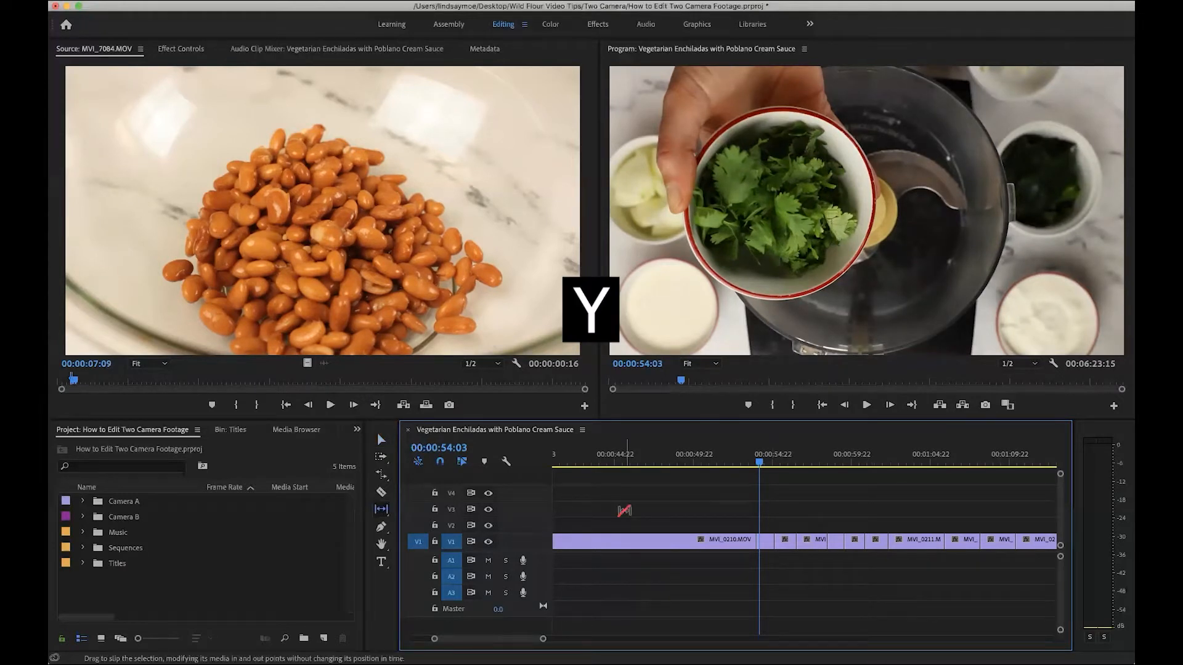
left_click(381, 510)
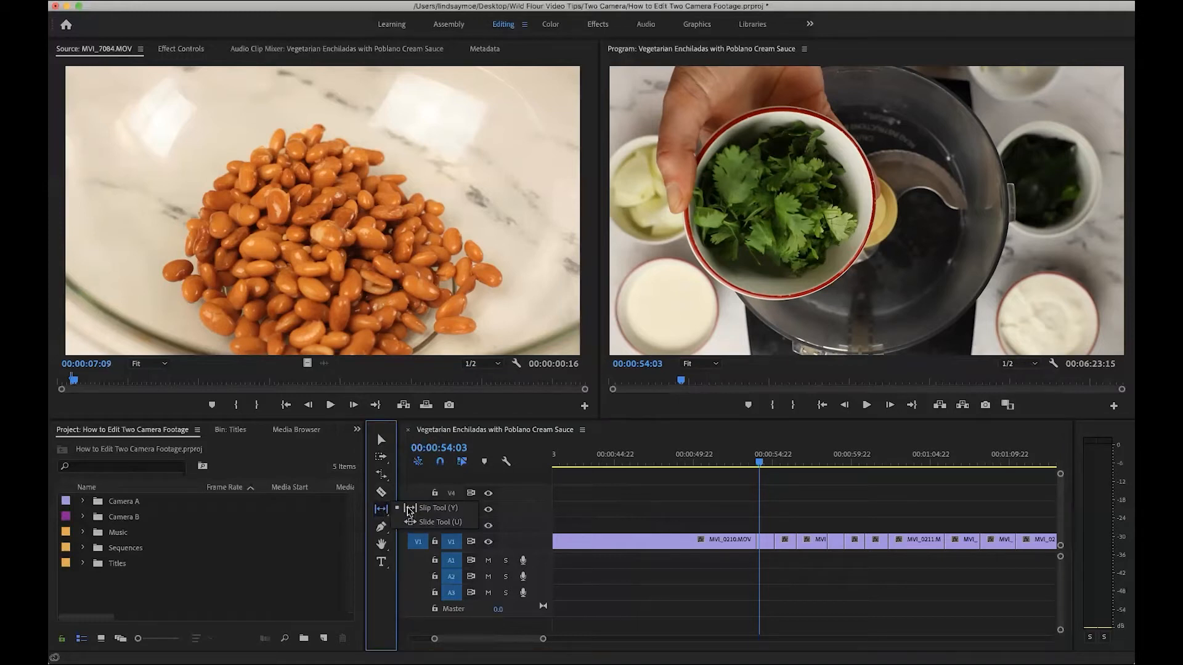
left_click(431, 509)
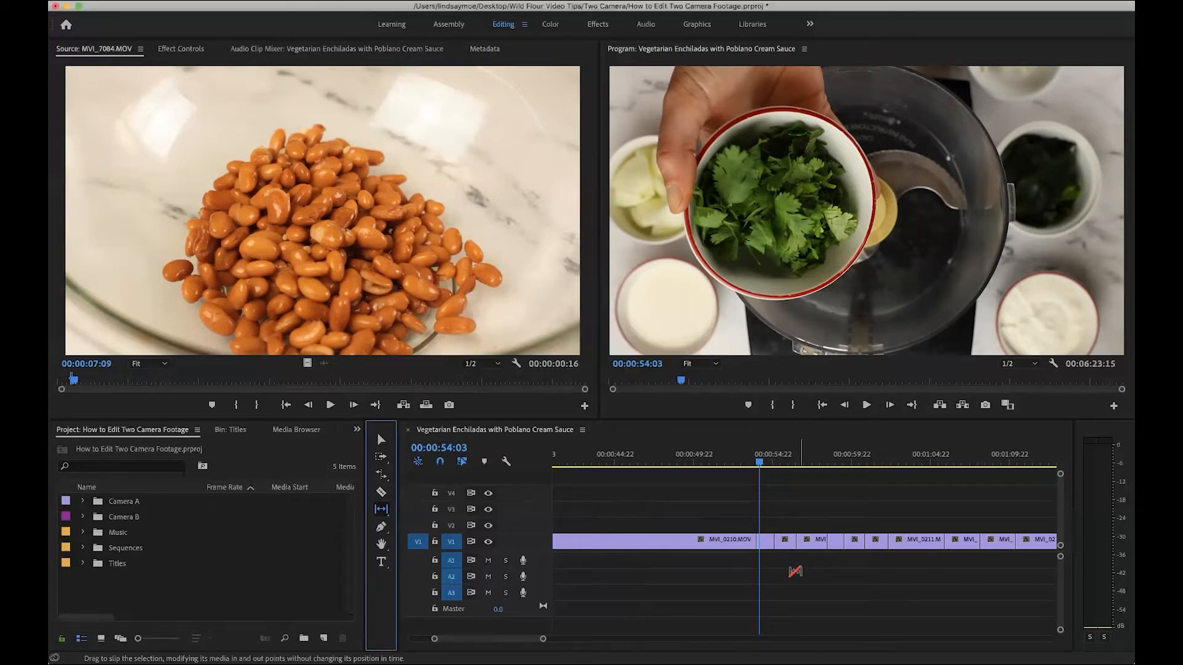
scroll(783, 540, "up", 3)
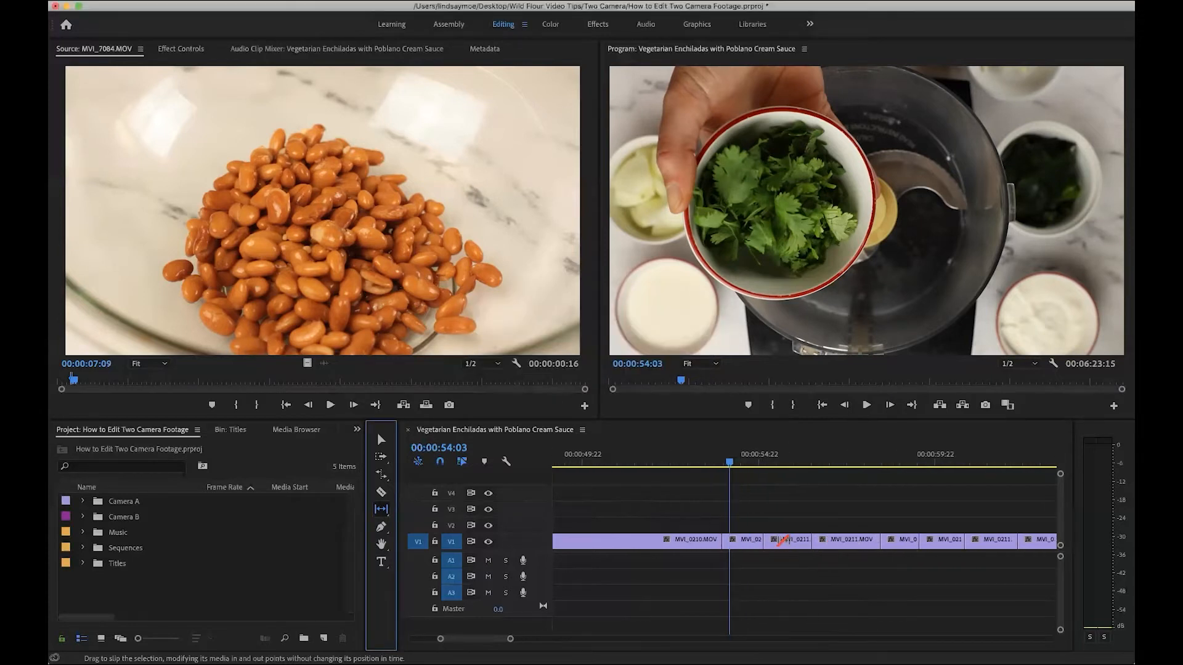
left_click(735, 542)
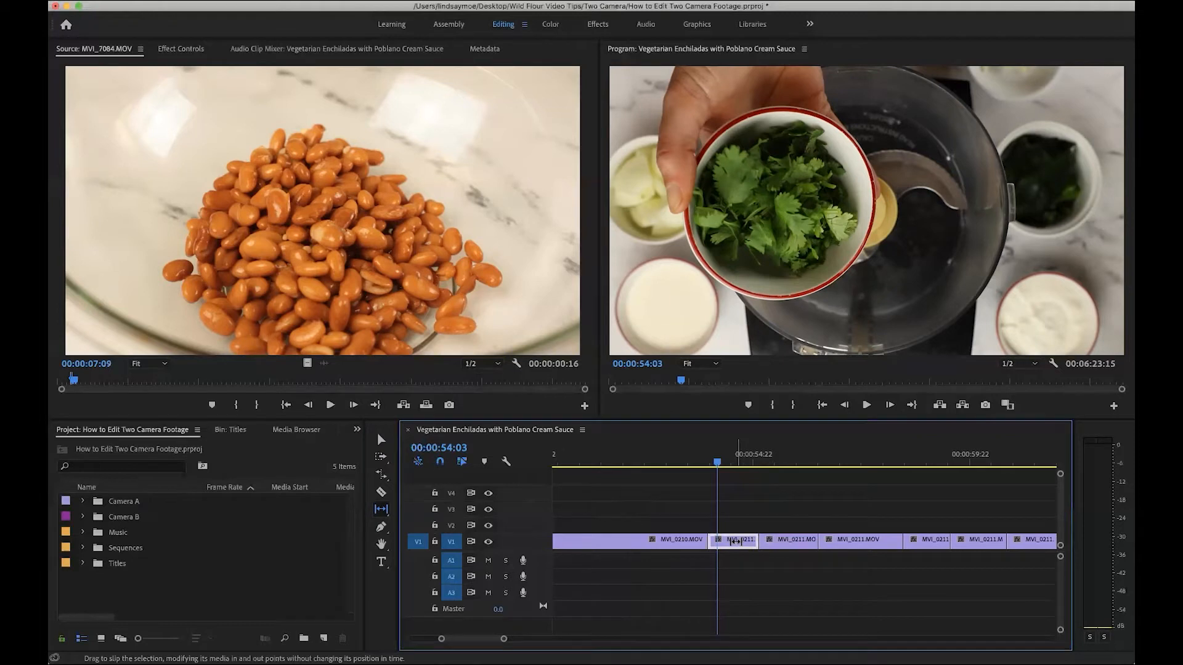
mouse_move(735, 542)
left_mouse_down()
mouse_move(698, 546)
mouse_move(743, 545)
left_mouse_up()
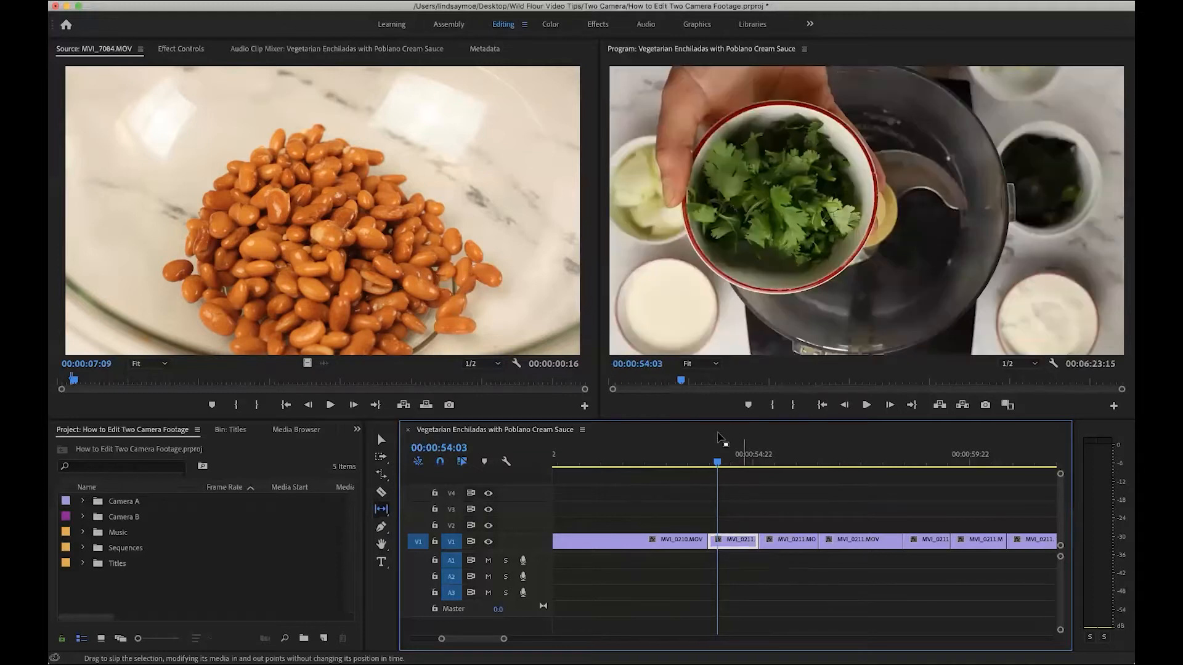
left_click_drag(714, 462, 754, 460)
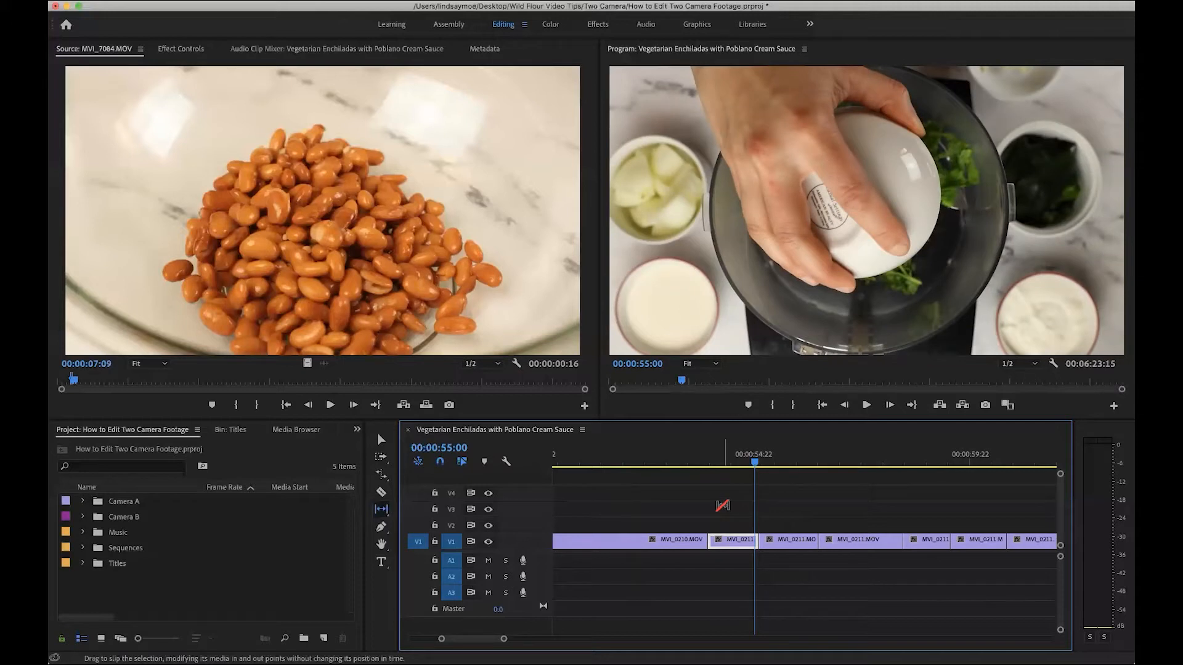
Step: Try sliding the first MVI_0211.MOV clip slightly earlier between its neighbours with the Slide tool, and undo the move
key("u")
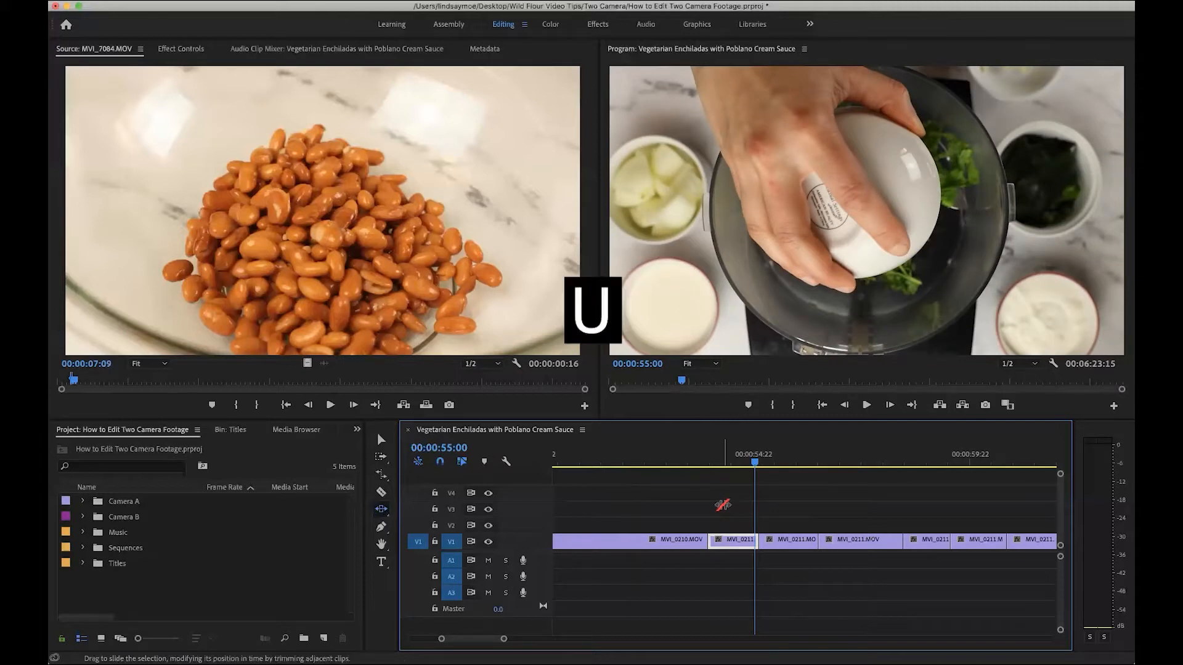
left_click(381, 511)
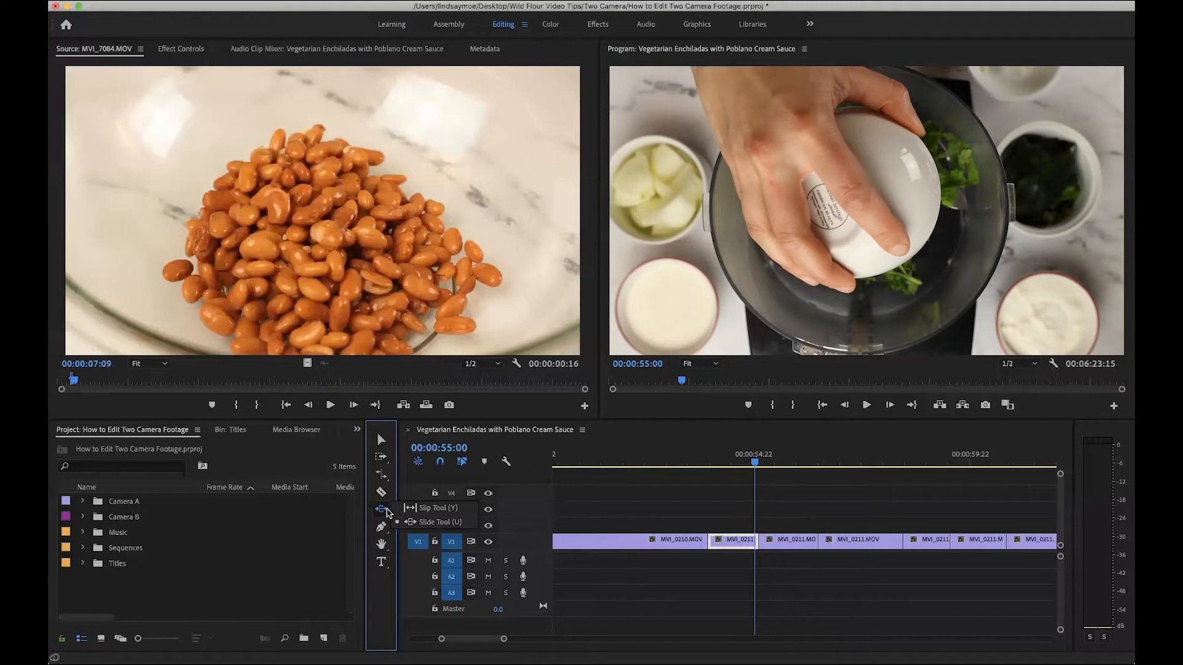
left_click(407, 524)
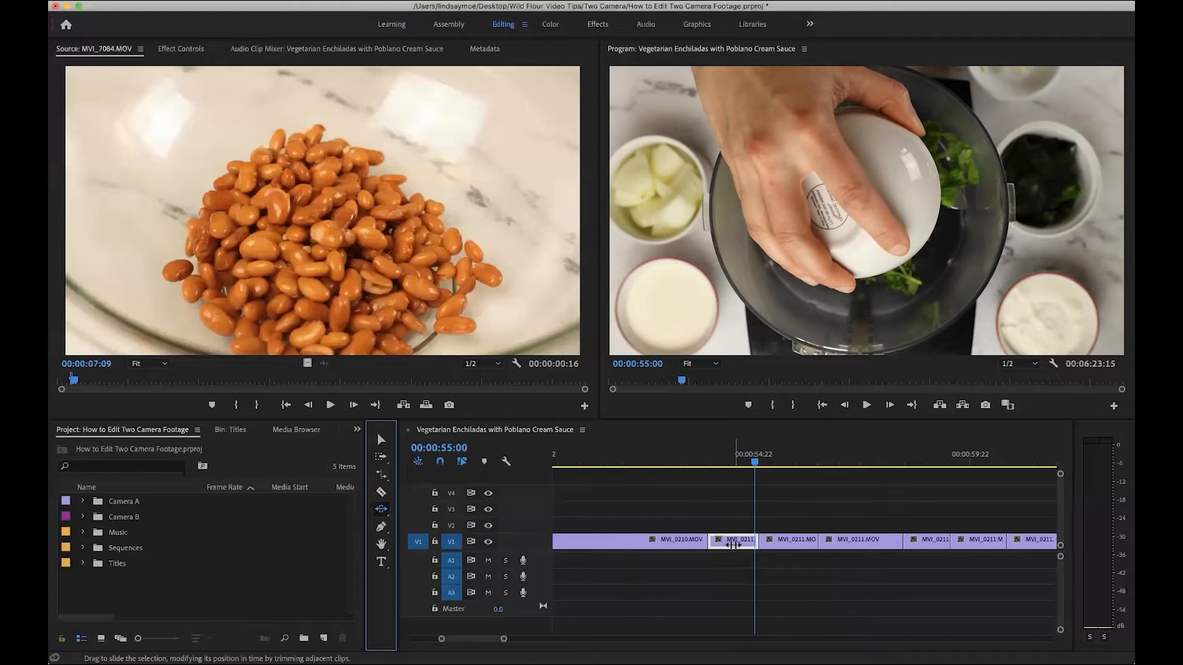
mouse_move(733, 545)
left_mouse_down()
mouse_move(668, 545)
mouse_move(813, 549)
mouse_move(704, 549)
mouse_move(716, 548)
left_mouse_up()
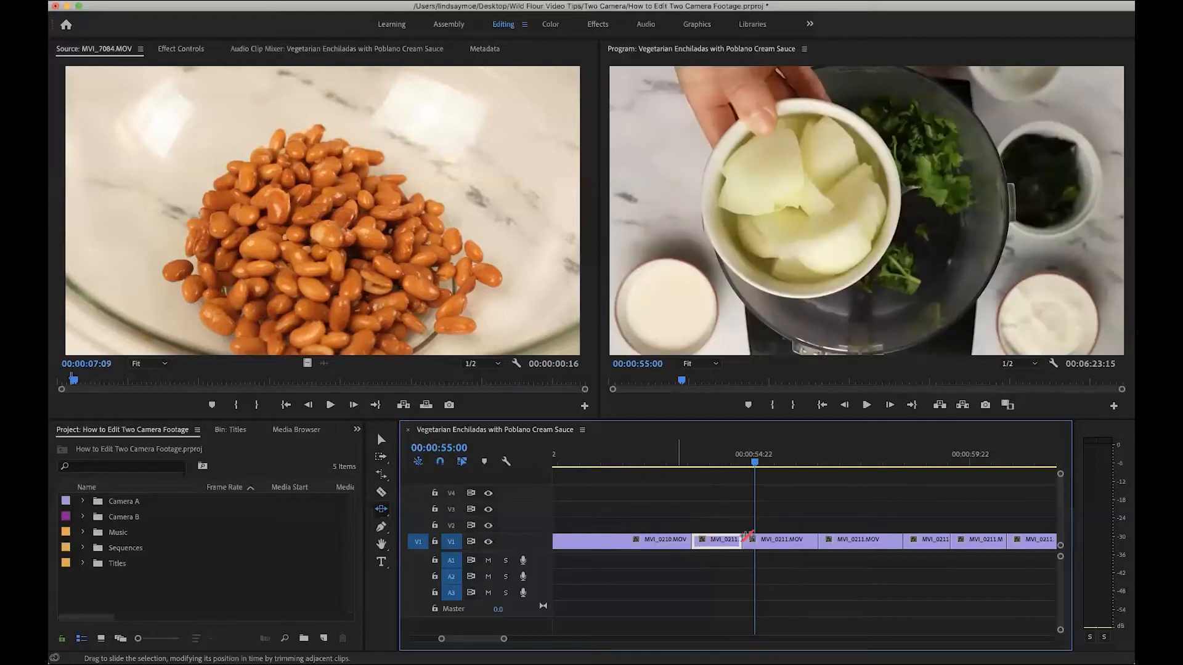
left_click_drag(753, 461, 703, 466)
key("super+z")
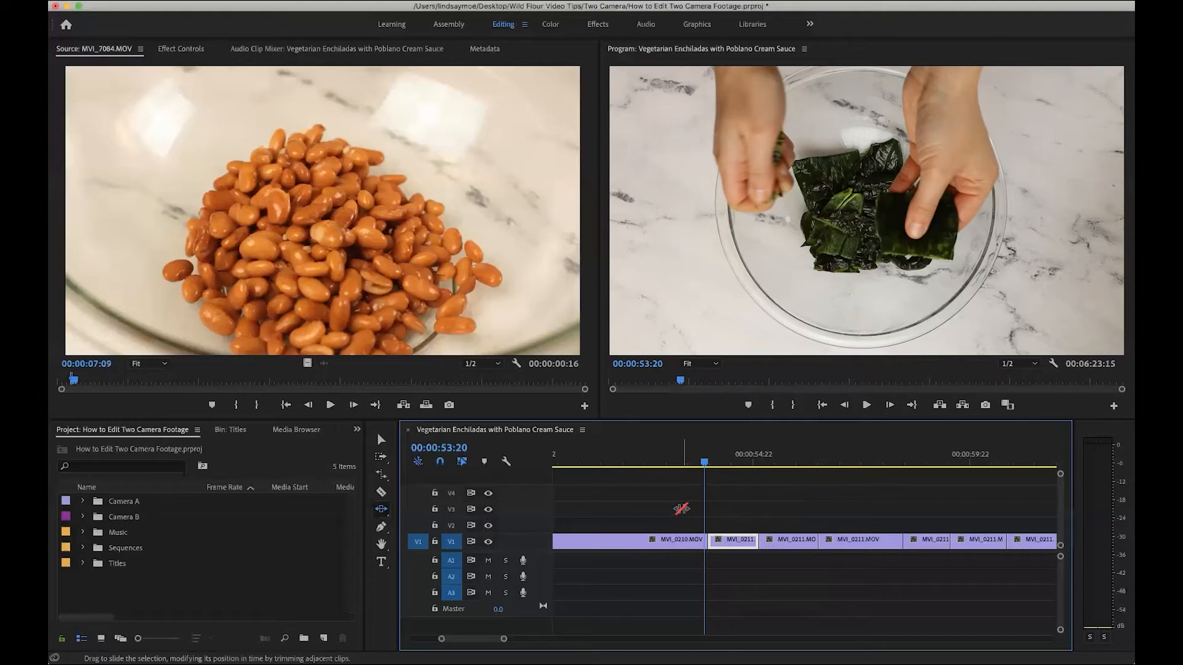
Step: Shorten the long MVI_0210.MOV clip from its end with the Rate Stretch tool, speeding it up to 247.19%
key("r")
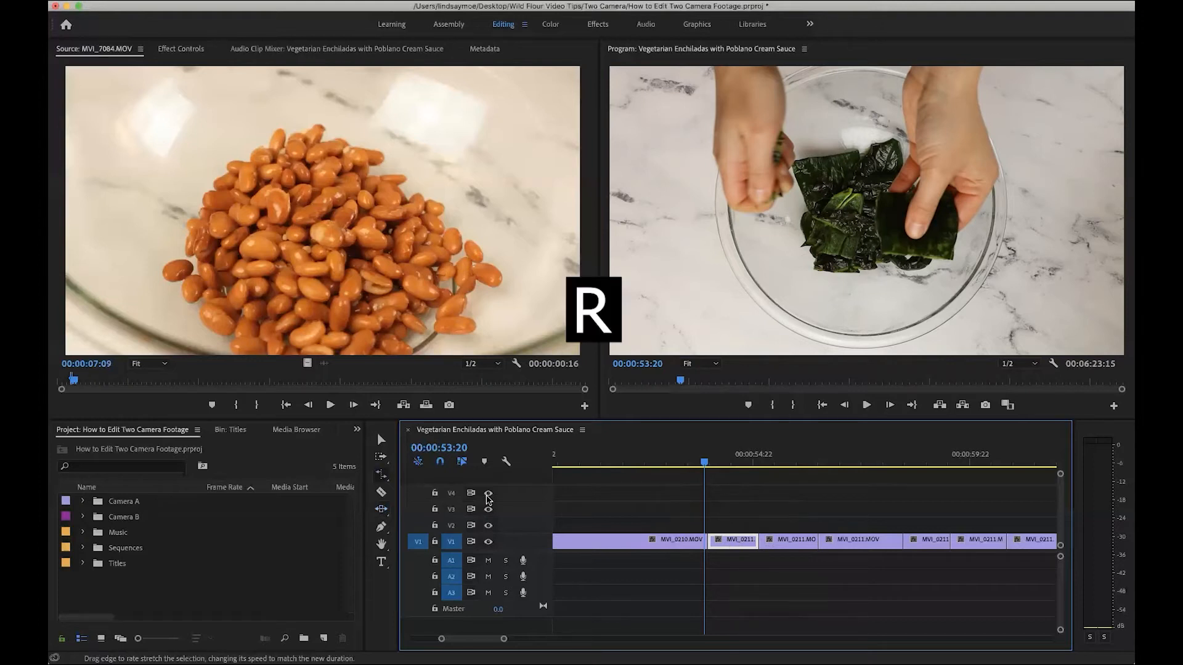
left_click(382, 474)
left_click(425, 501)
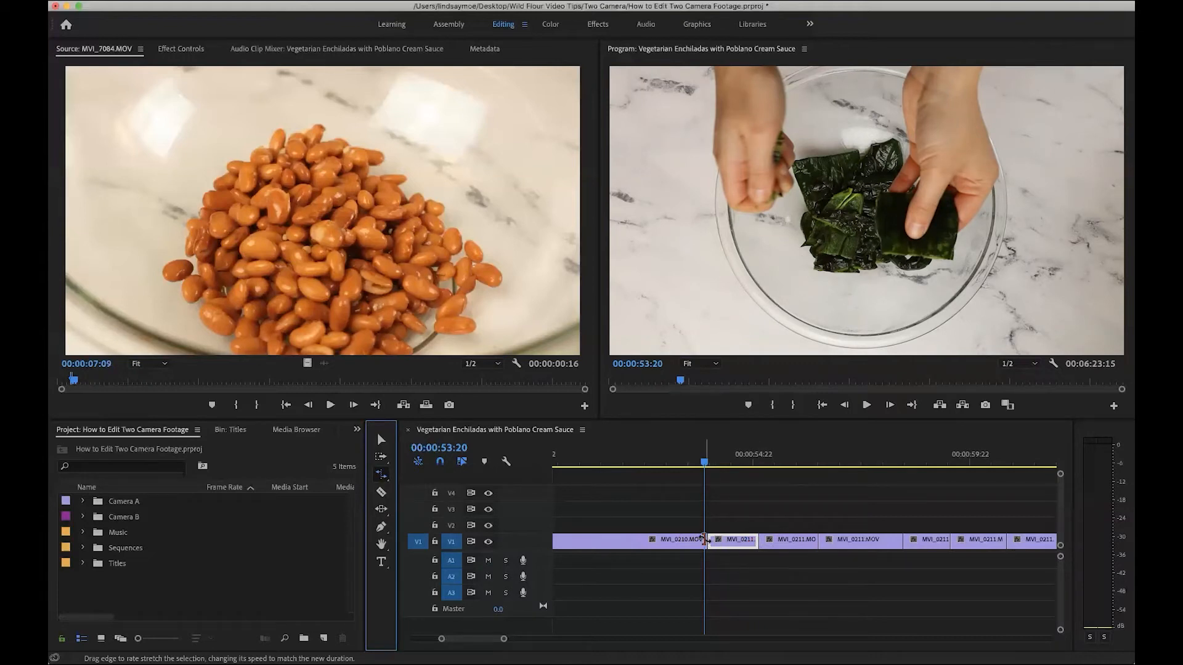
scroll(704, 543, "left", 4)
scroll(704, 543, "down", 4)
scroll(704, 543, "left", 4)
scroll(704, 543, "down", 4)
left_click_drag(601, 463, 628, 492)
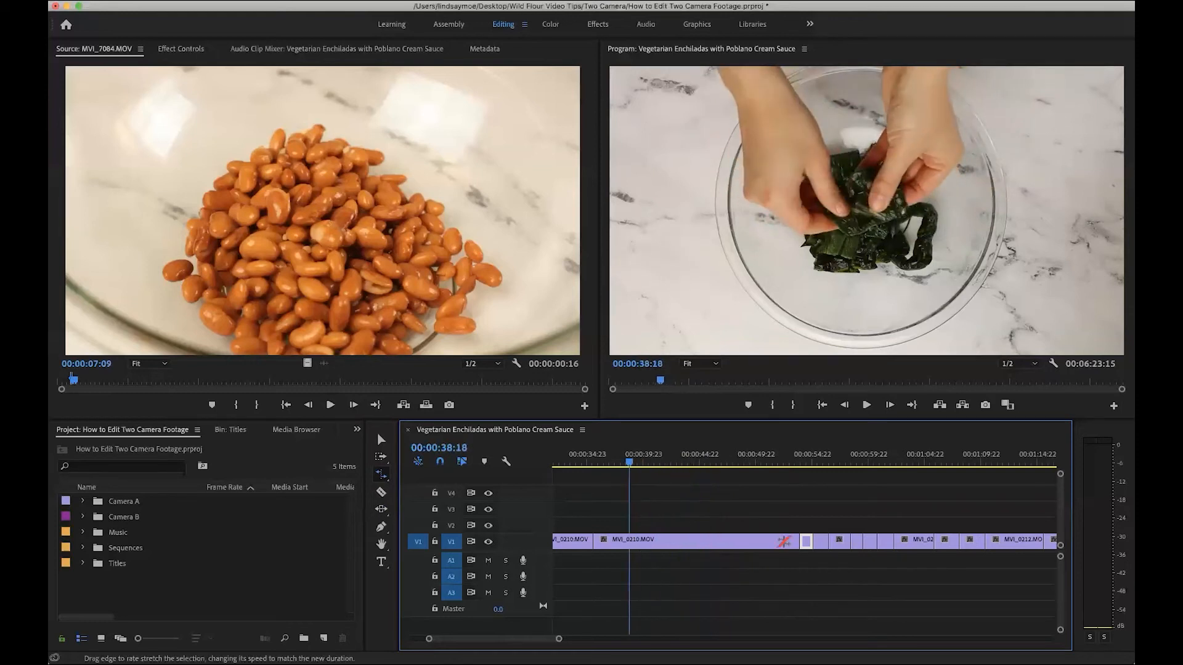
left_click_drag(796, 541, 674, 550)
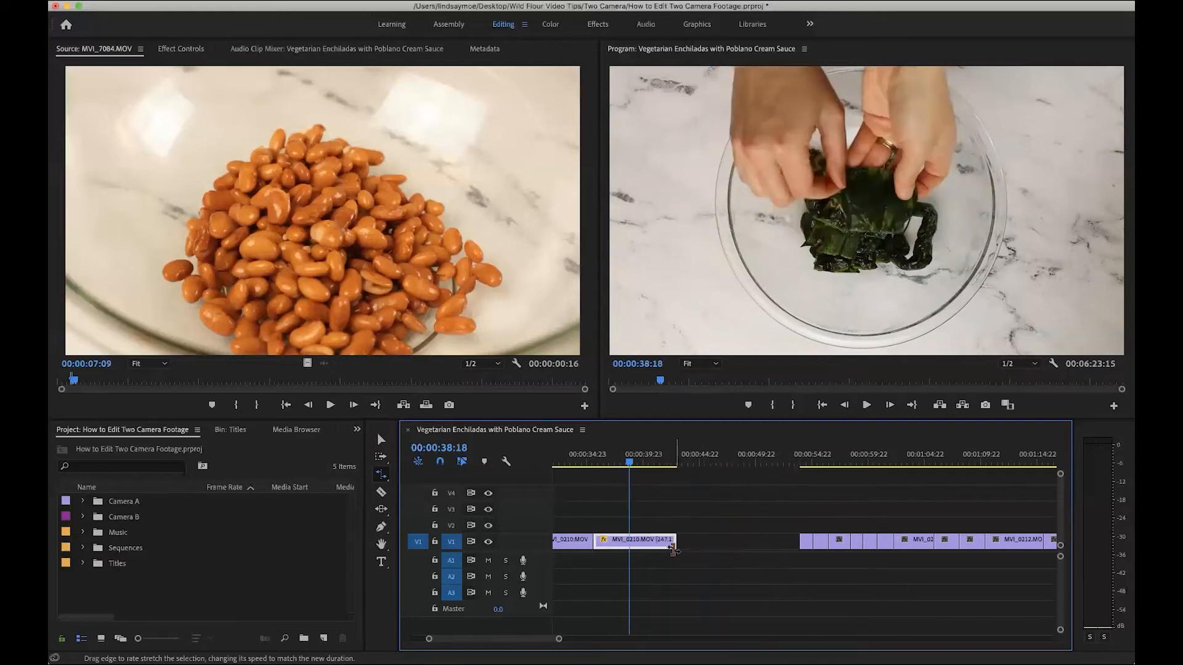
Step: Preview the sped-up MVI_0210.MOV clip from 00:00:35:05 and rate-stretch its end outward to 188.84% speed
scroll(674, 550, "up", 4)
scroll(676, 552, "up", 3)
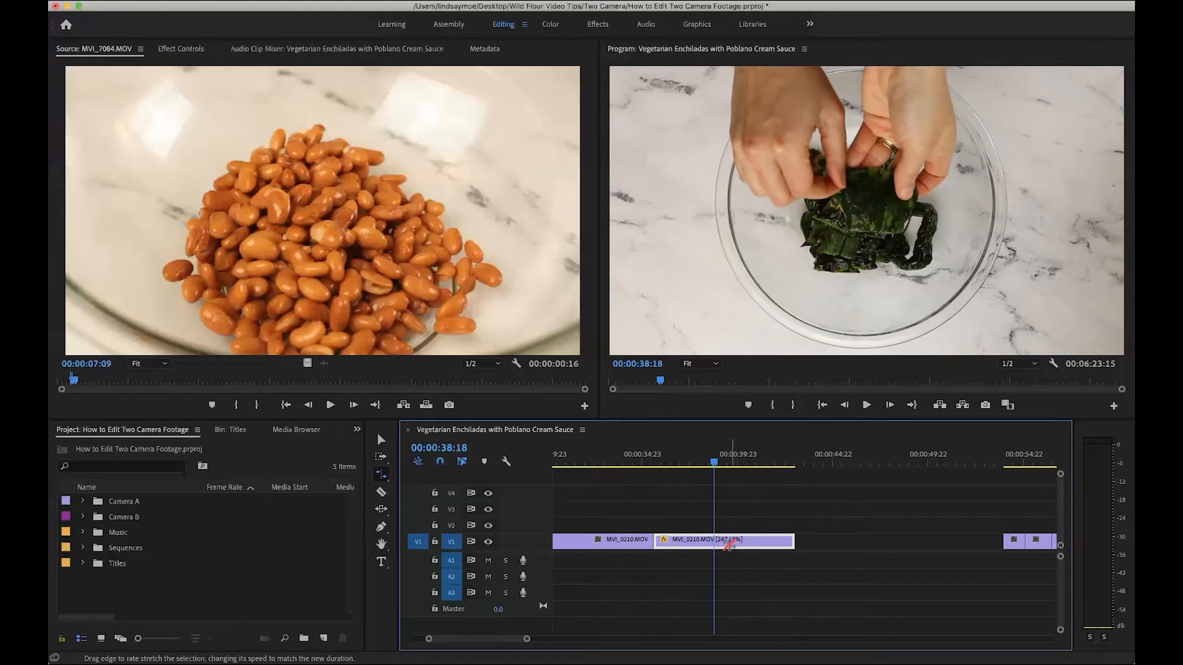
left_click_drag(714, 459, 647, 459)
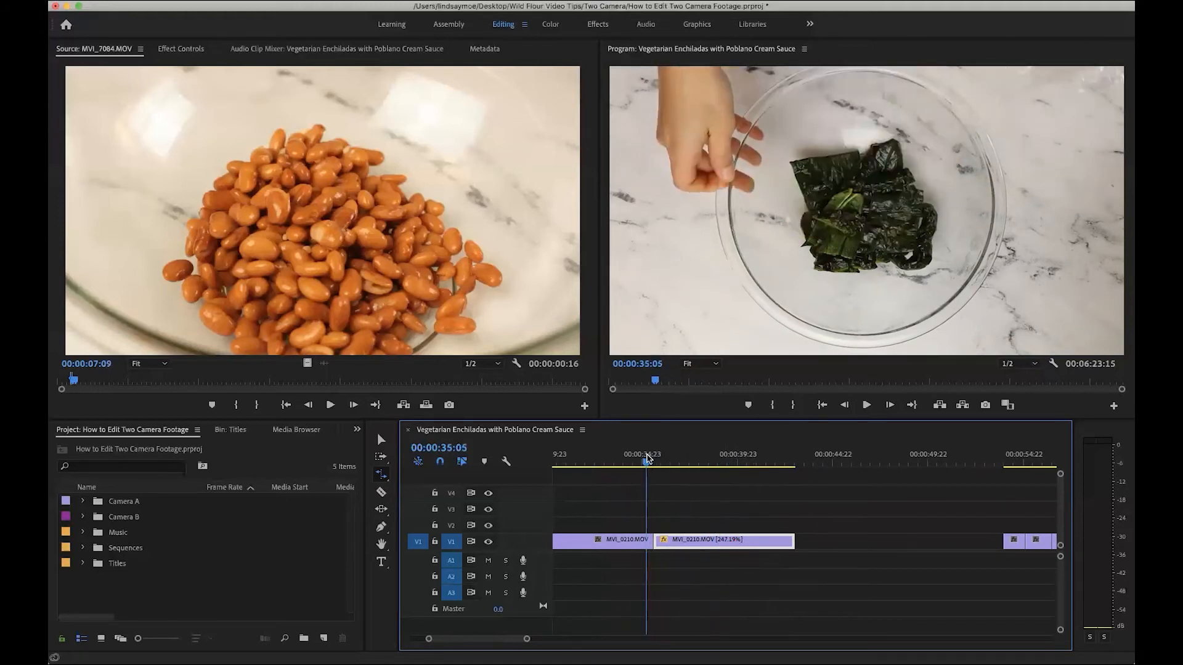
key("space")
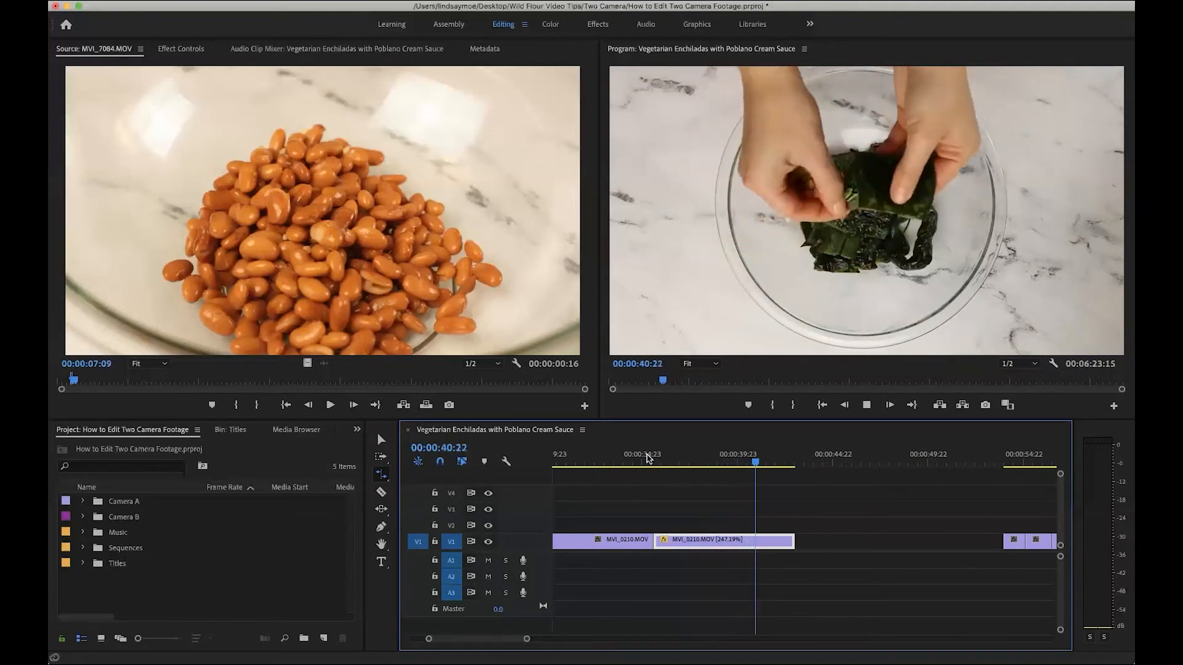
key("space")
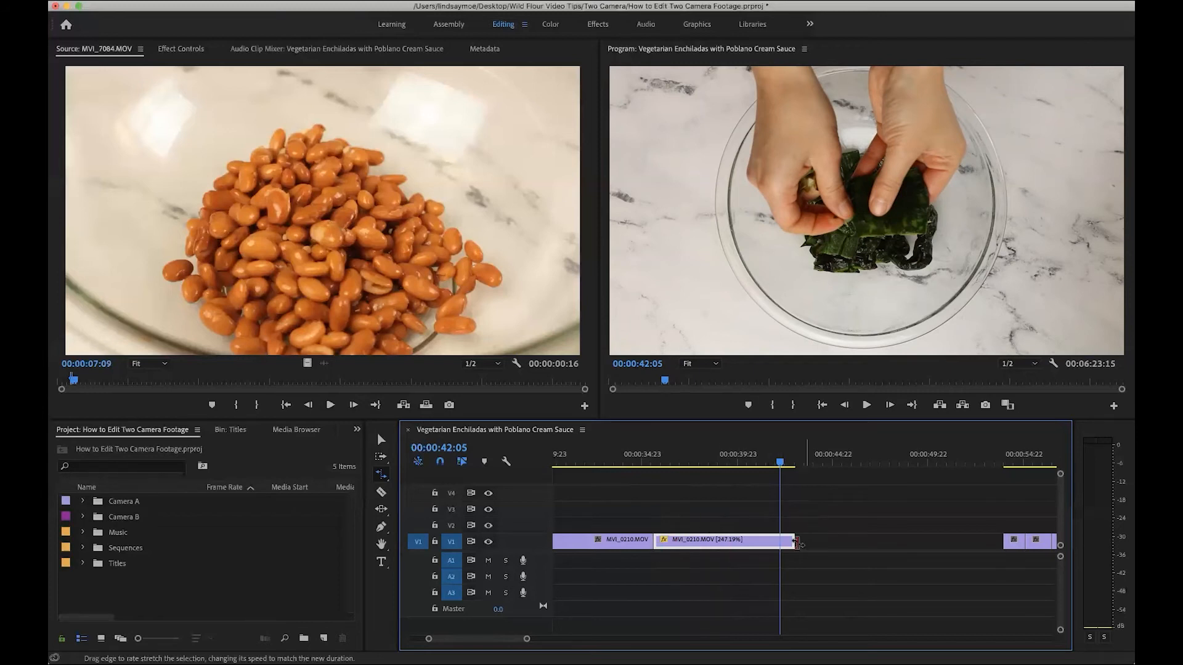
left_click_drag(775, 543, 837, 541)
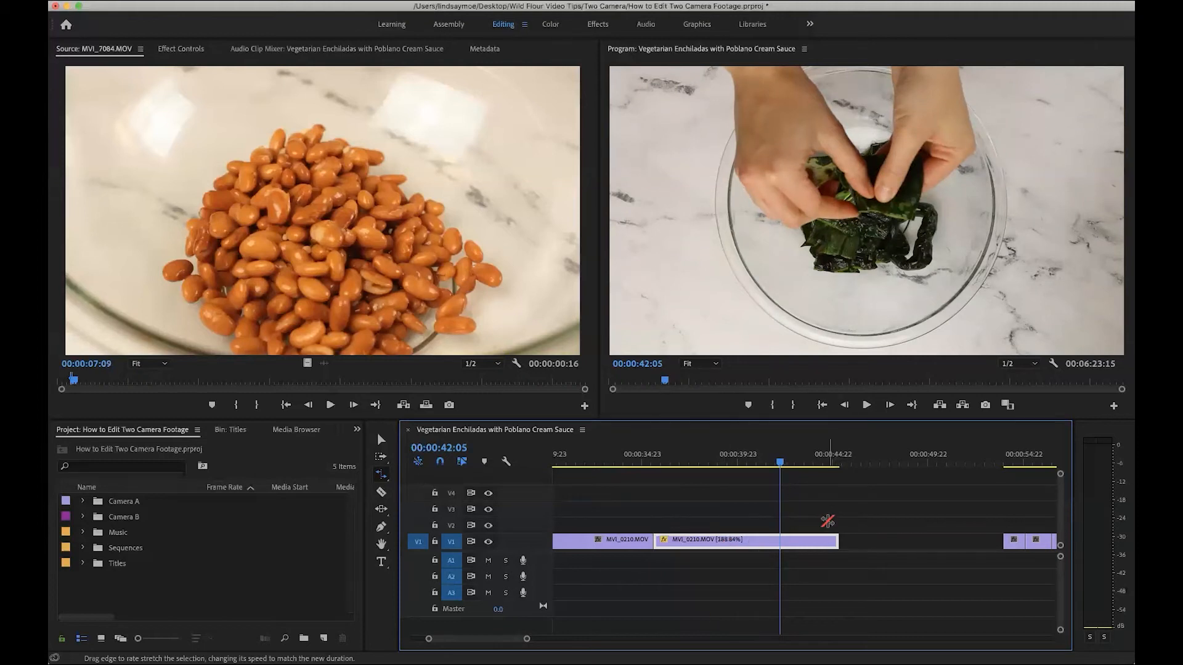
Step: Rate-stretch the start of the first MVI_0211.MOV clip earlier into the gap, slowing it to 58.33% speed
scroll(828, 523, "down", 3)
scroll(830, 524, "down", 3)
scroll(828, 524, "up", 3)
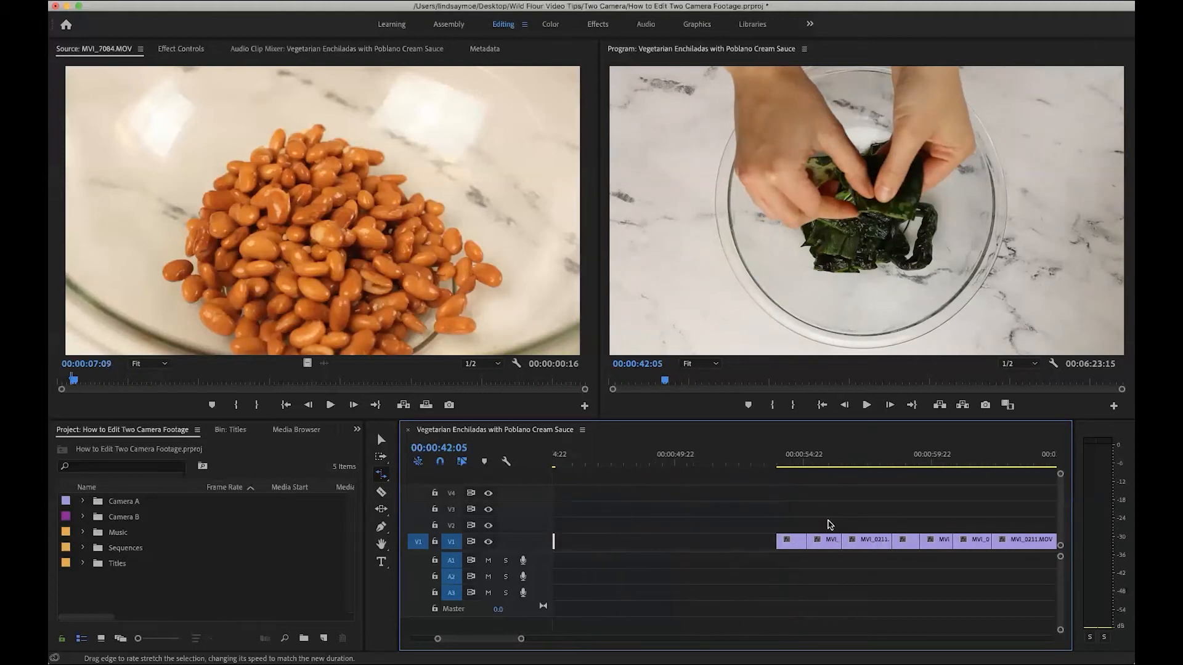
left_click_drag(735, 541, 695, 544)
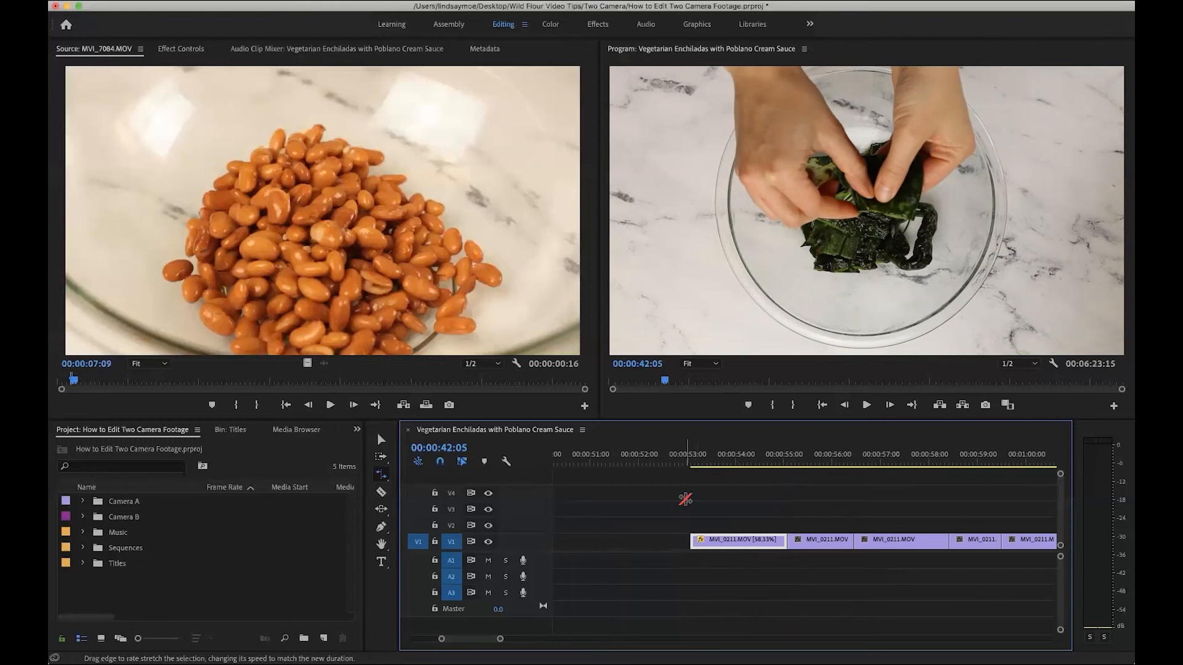
Step: Play back the slowed MVI_0211.MOV clip from its start and scrub back to 00:00:53:07
left_click(692, 462)
key("space")
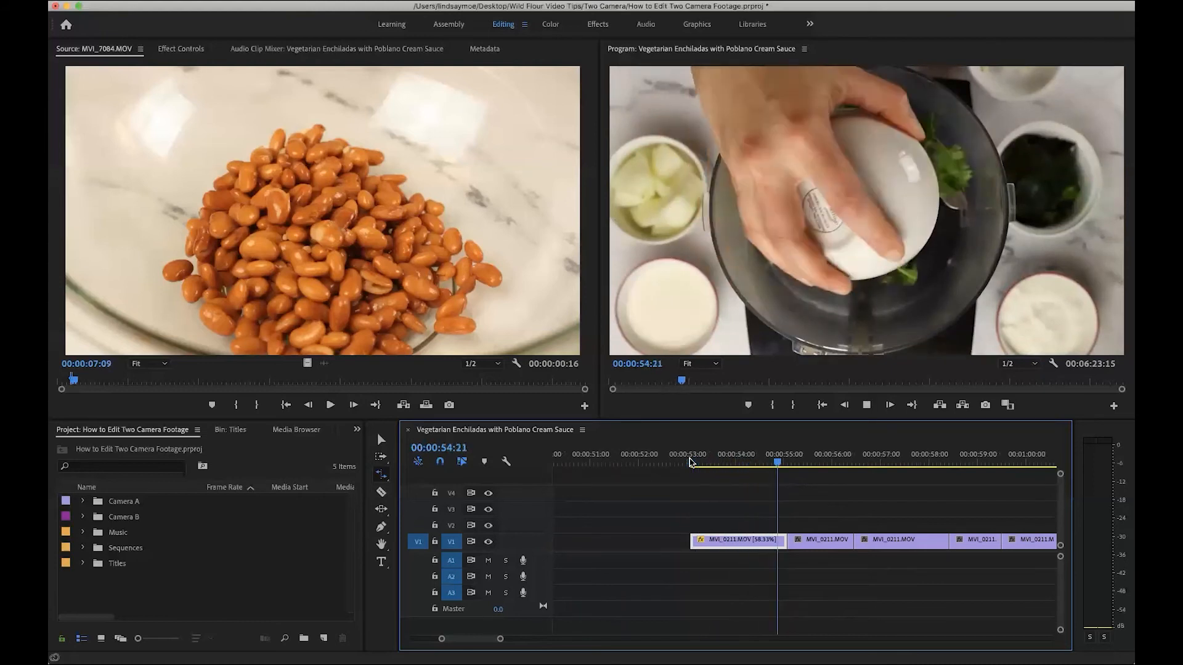
key("space")
left_click(706, 462)
mouse_move(709, 463)
left_mouse_down()
mouse_move(747, 463)
mouse_move(702, 462)
left_mouse_up()
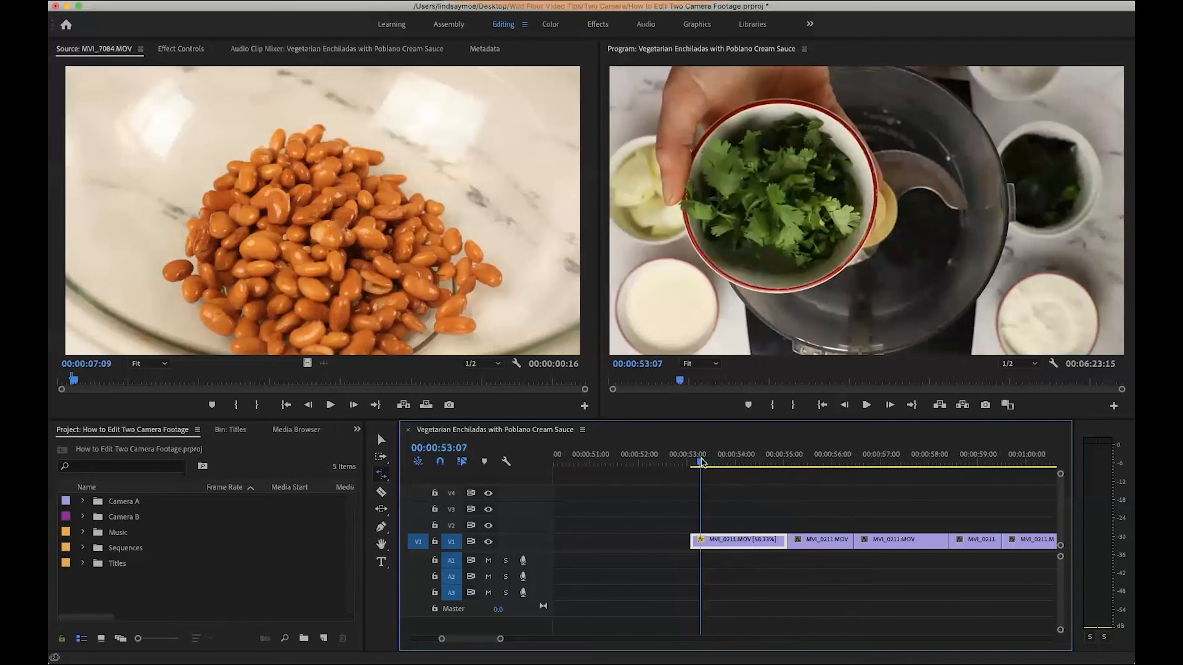